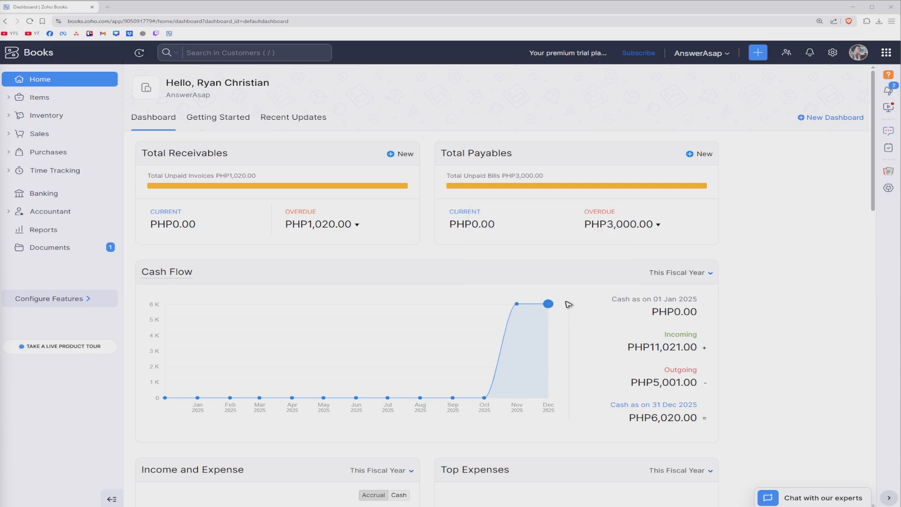
Open the organization profile in the settings, review its details from address to currency, fiscal year and time zone, and save it.
left_click(832, 53)
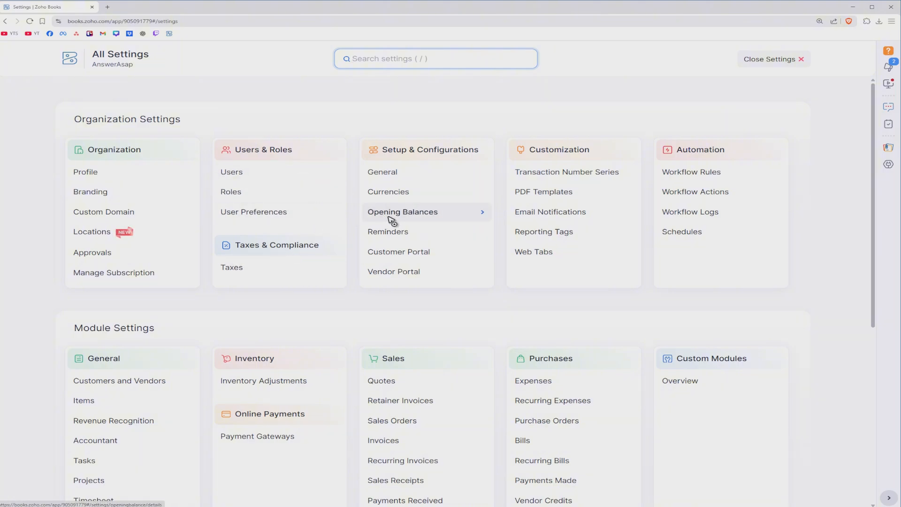
left_click(112, 172)
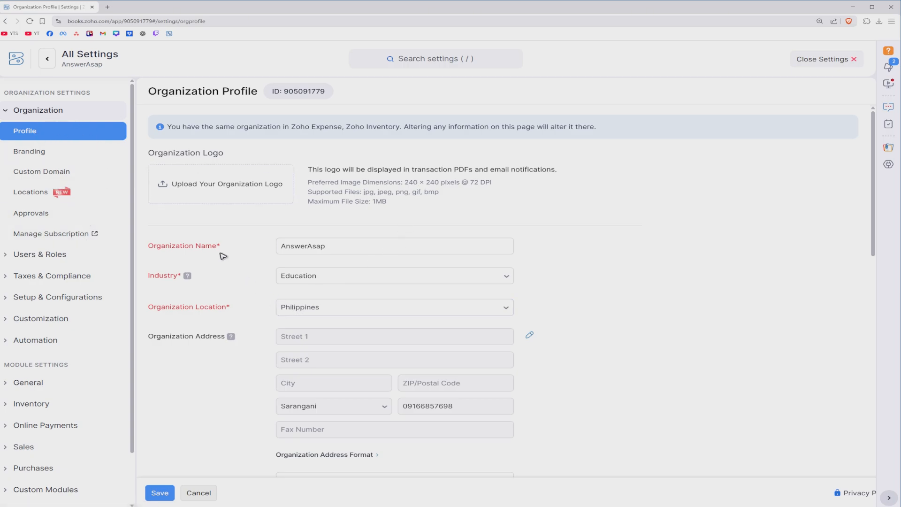
scroll(233, 282, "down", 4)
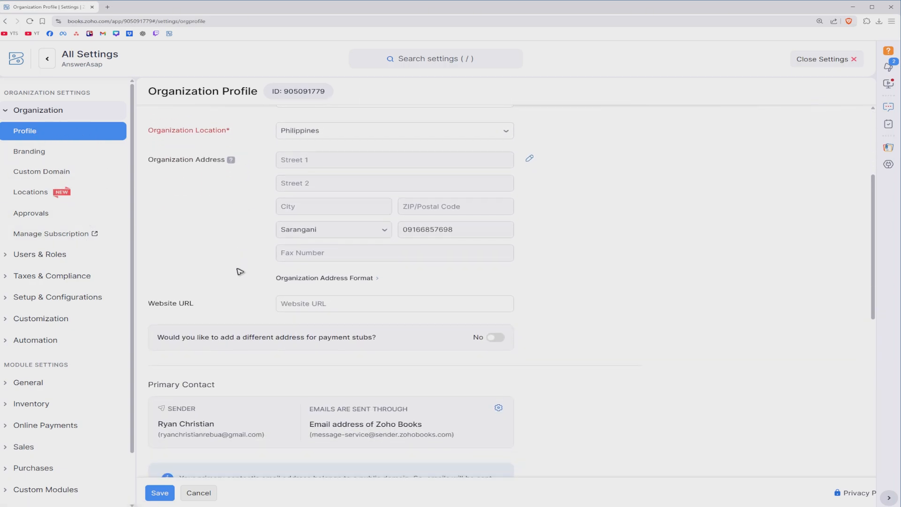
scroll(235, 307, "down", 8)
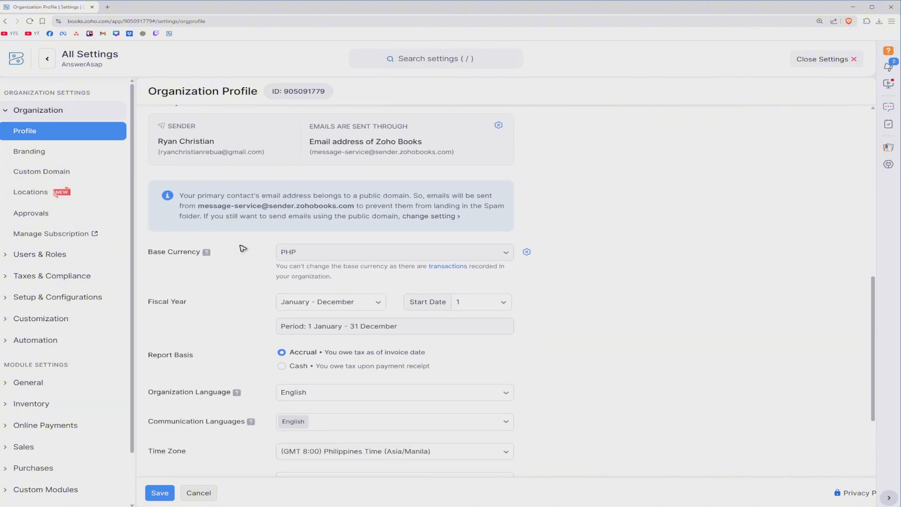
scroll(228, 276, "down", 4)
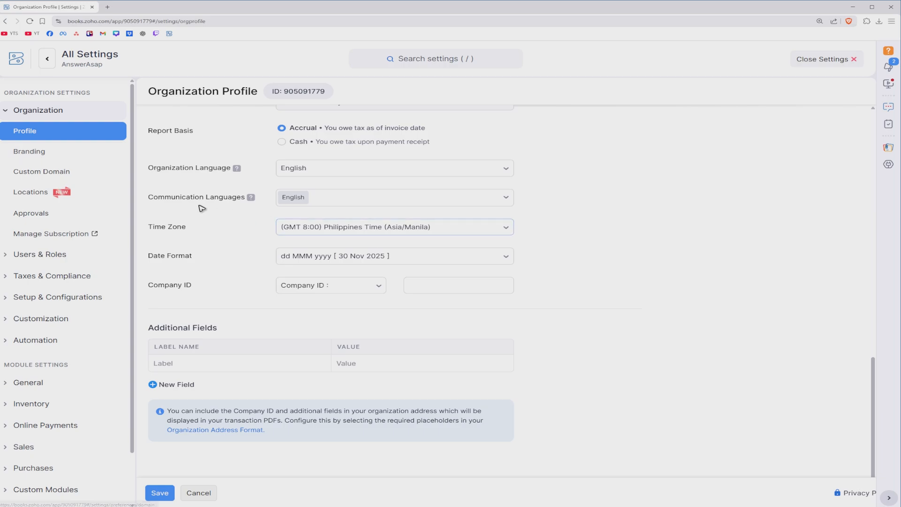
left_click(170, 490)
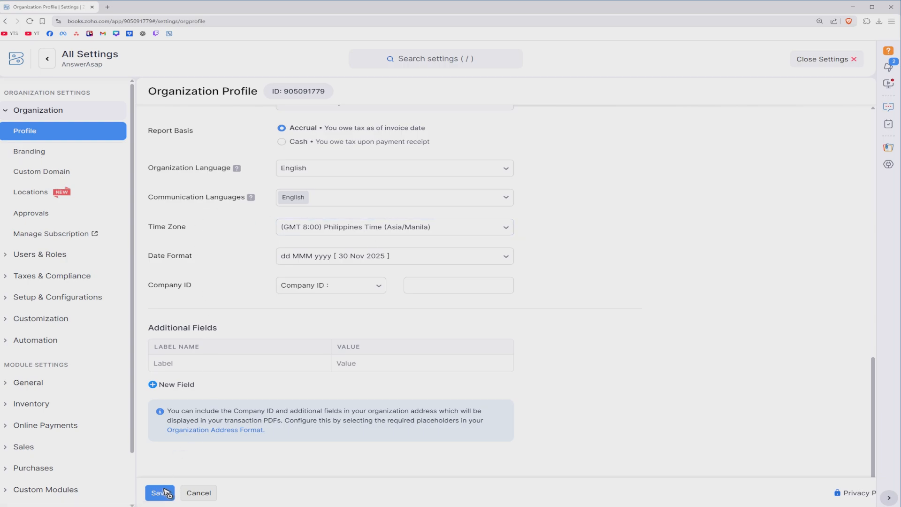
Look through the organization's branding, custom domain, locations and approvals settings.
left_click(40, 150)
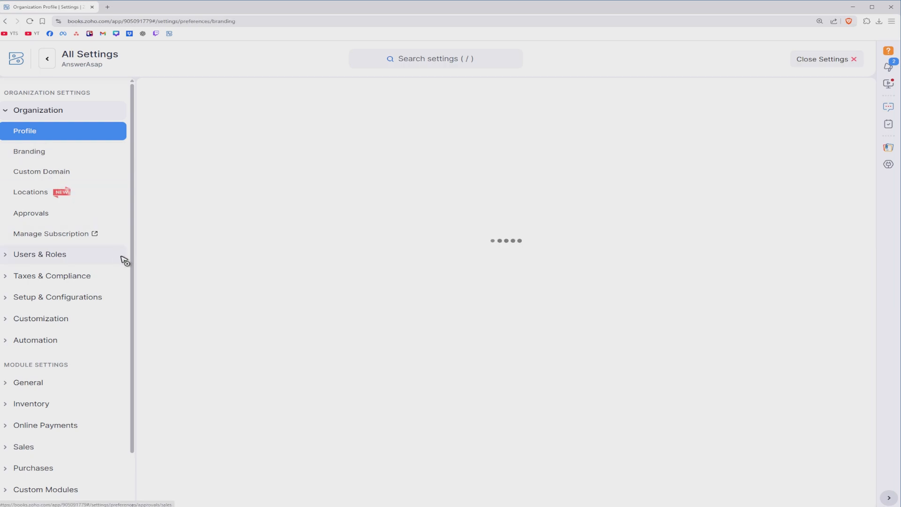
left_click(38, 175)
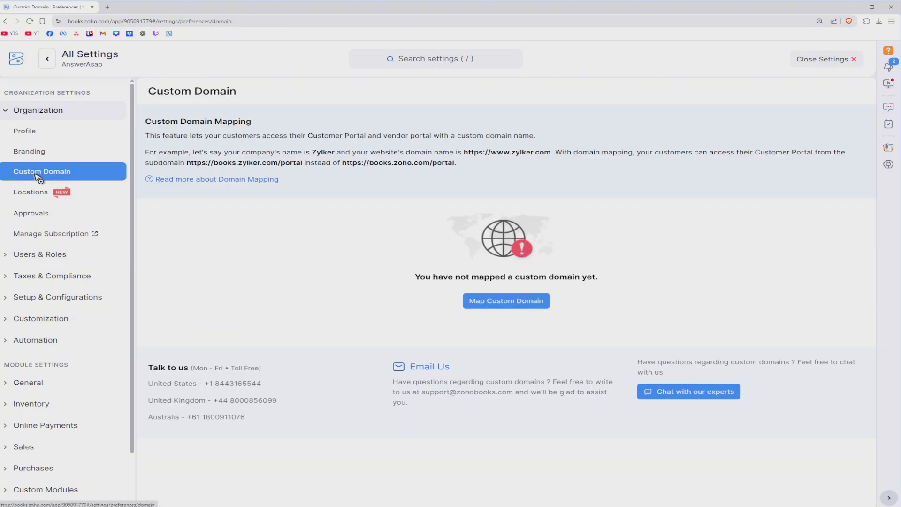
left_click(27, 193)
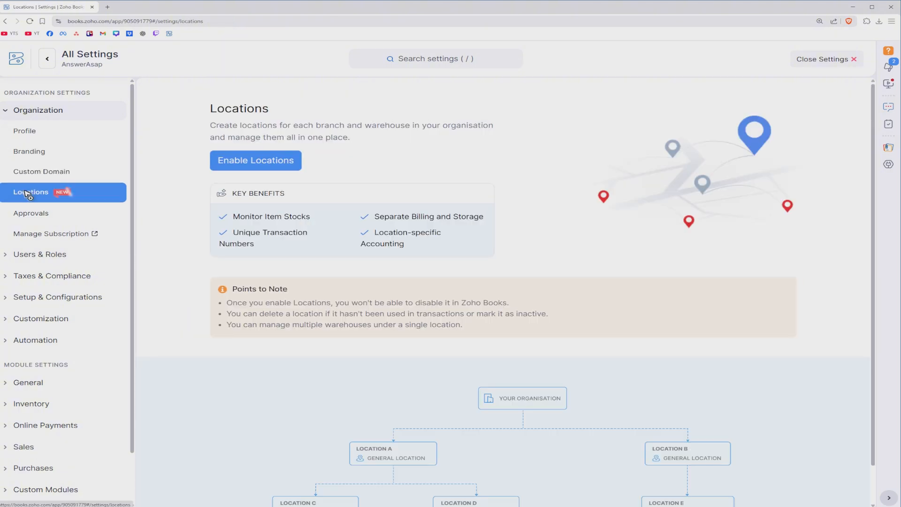
left_click(47, 215)
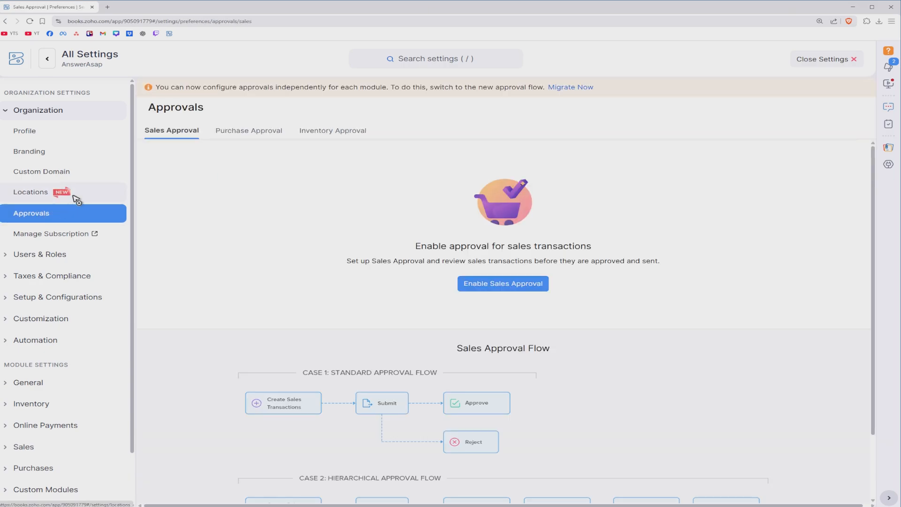
scroll(97, 255, "down", 3)
Review the organization's user list and its defined roles in the settings.
left_click(34, 197)
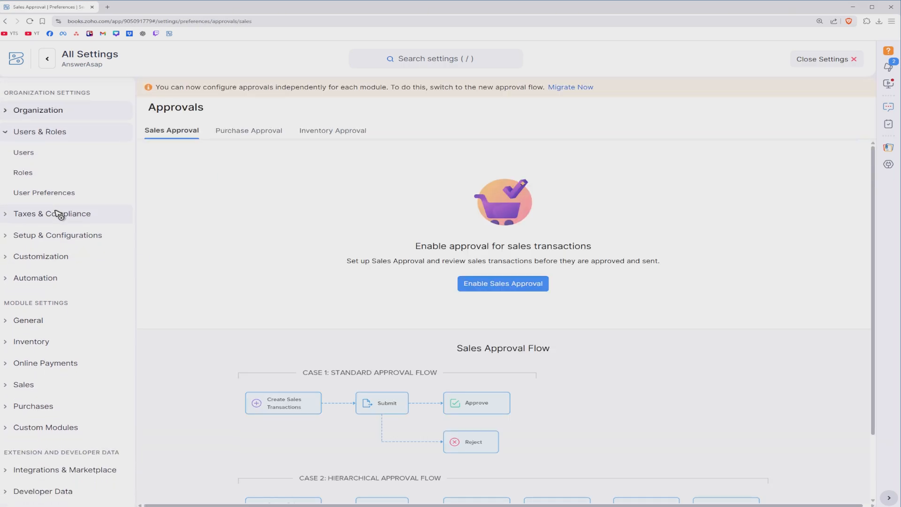
left_click(71, 153)
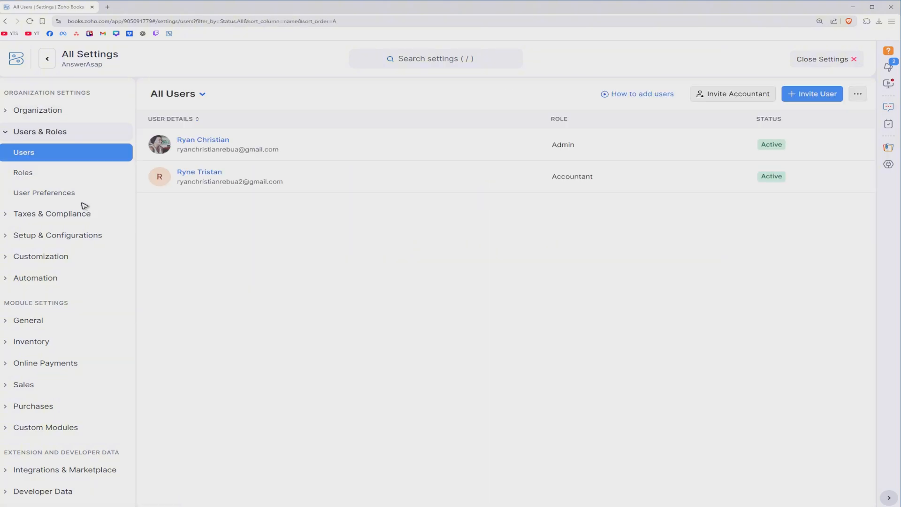
left_click(45, 179)
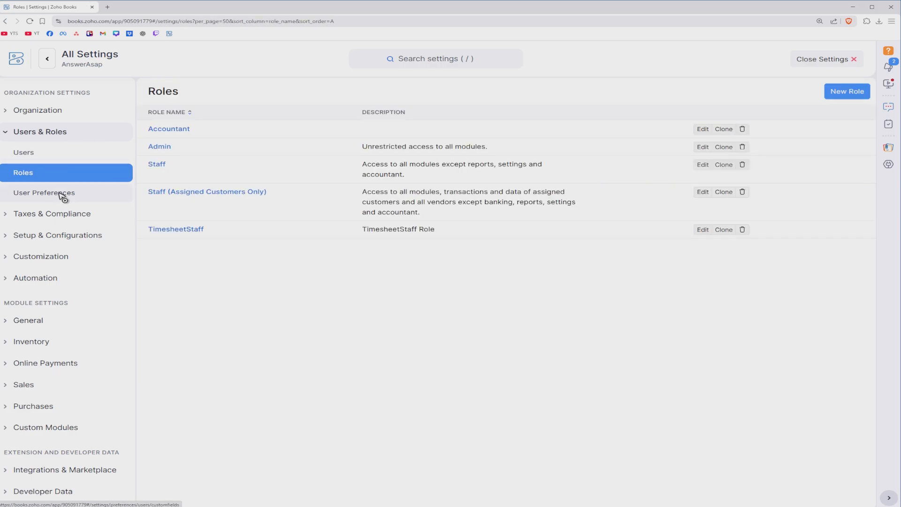
Review the active tax rates and the tax settings for TDS, reverse charge, tax tracking and tax override.
left_click(46, 214)
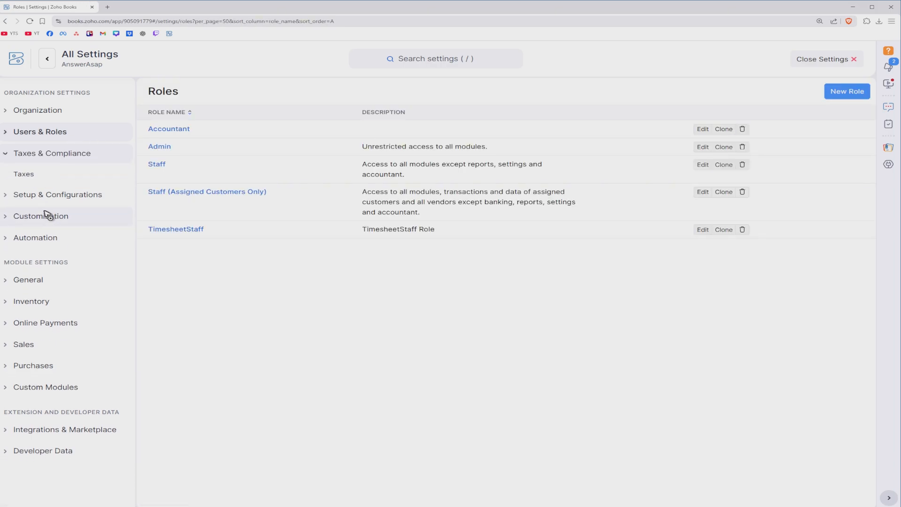
left_click(34, 177)
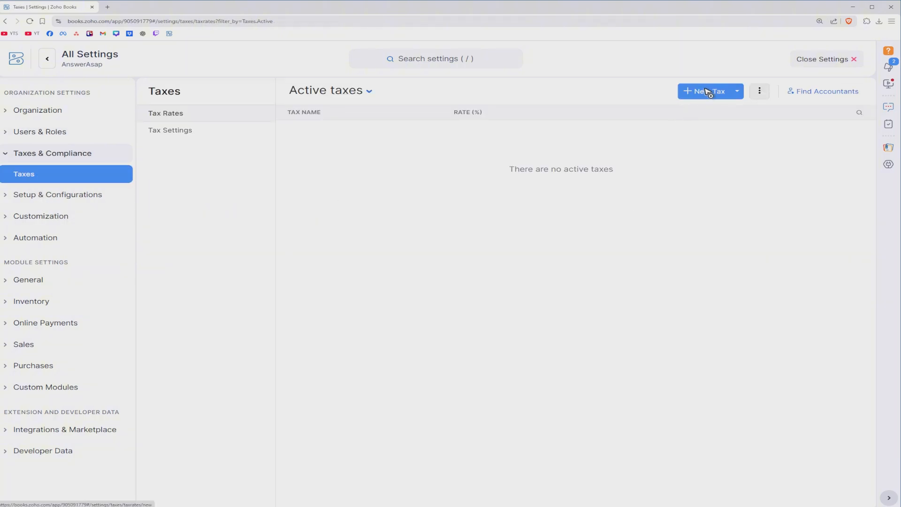
left_click(182, 129)
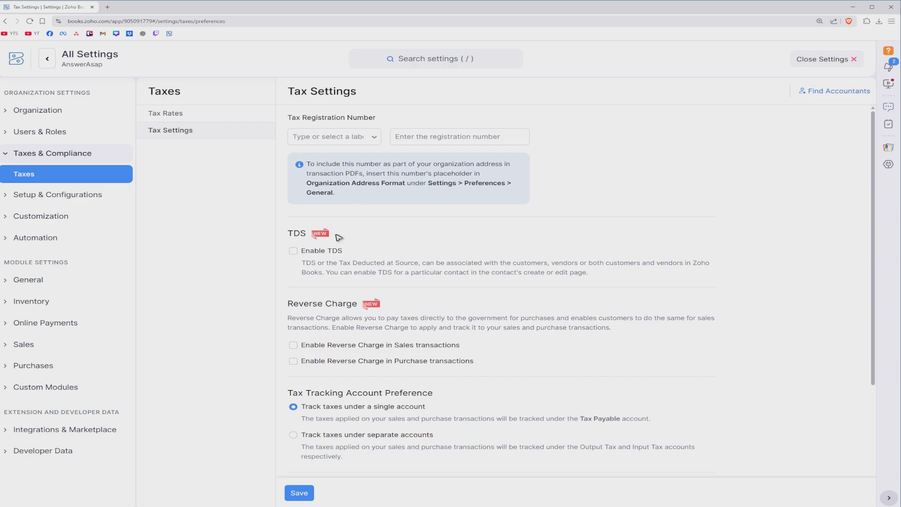
scroll(312, 263, "down", 2)
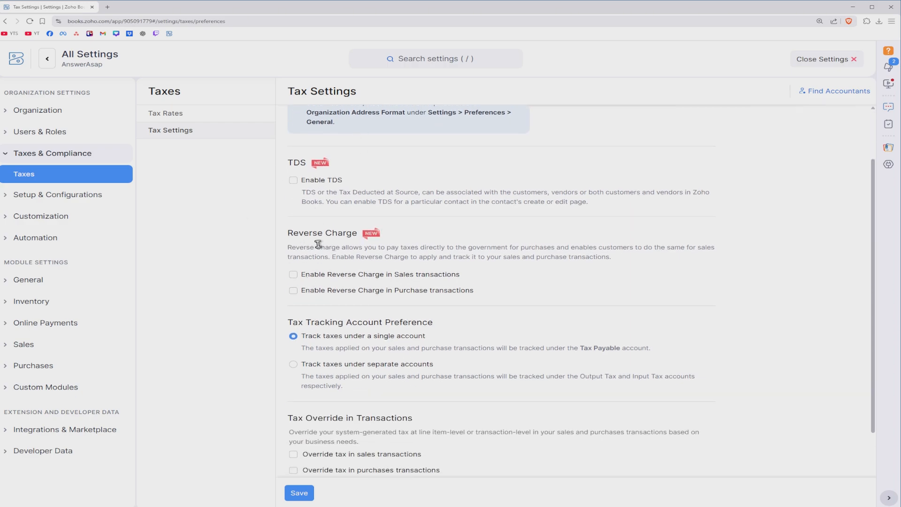
scroll(319, 244, "down", 2)
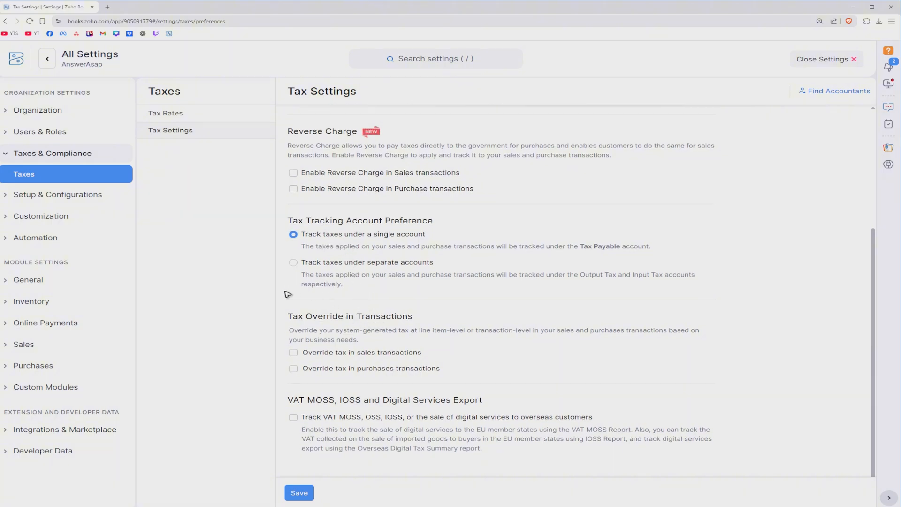
Open the opening balances setup for editing and review its migration date and account categories.
left_click(56, 193)
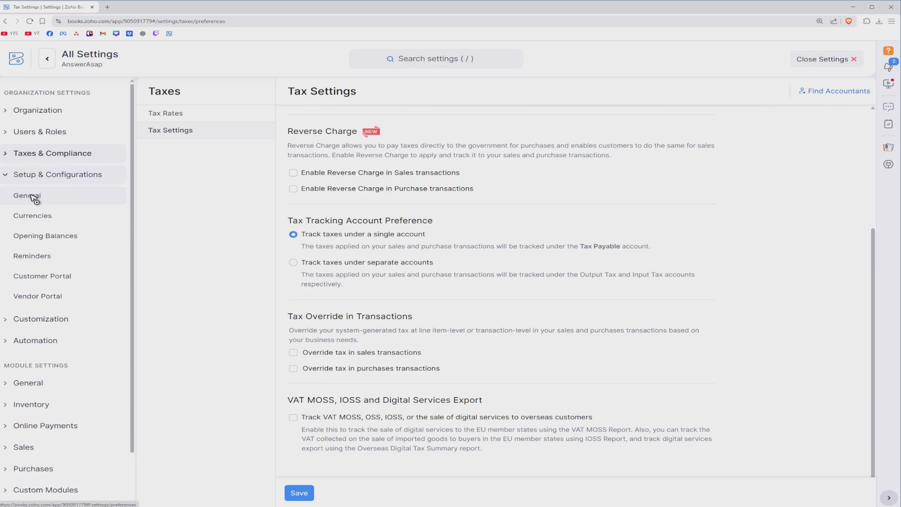
left_click(51, 238)
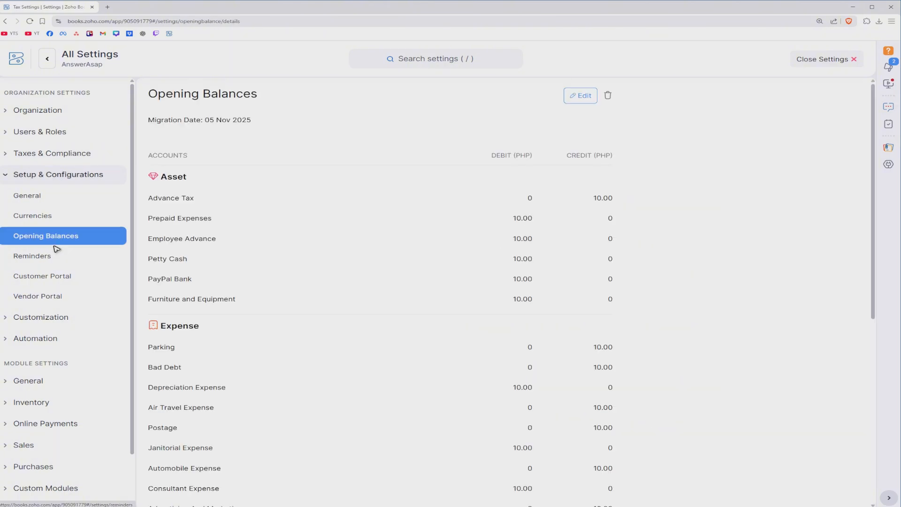
left_click(580, 96)
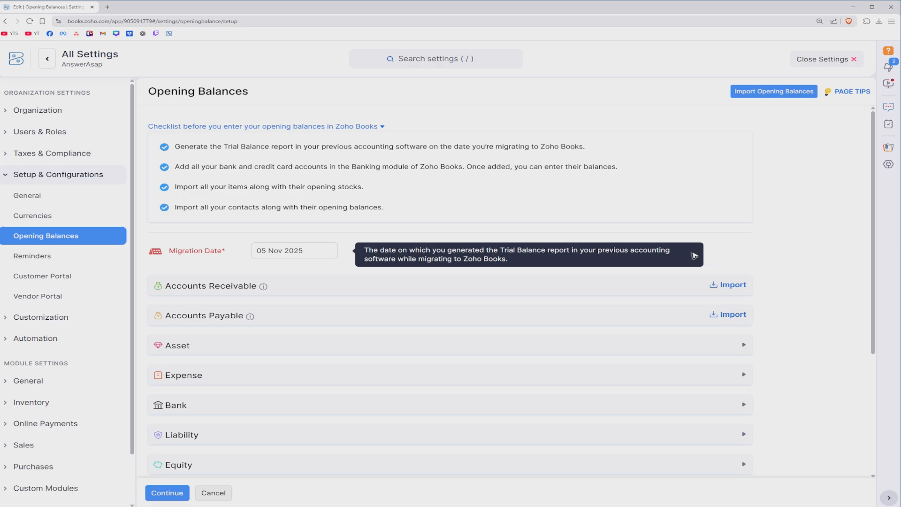
scroll(619, 286, "down", 2)
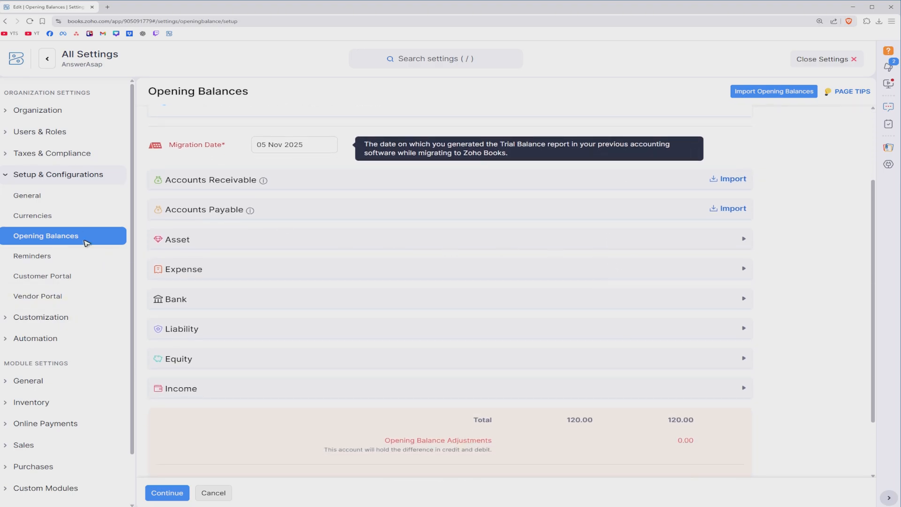
Open the file import page for opening balances and view its file selection and encoding options.
scroll(98, 294, "down", 1)
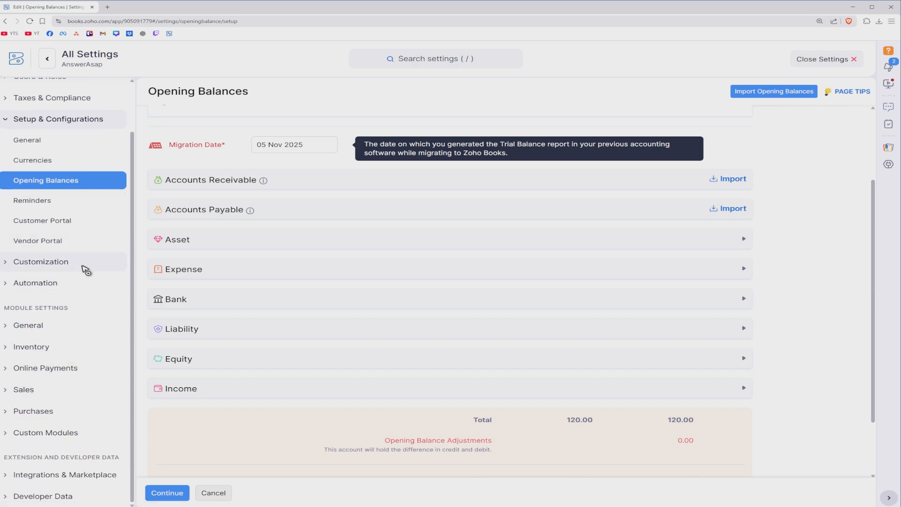
scroll(80, 345, "up", 1)
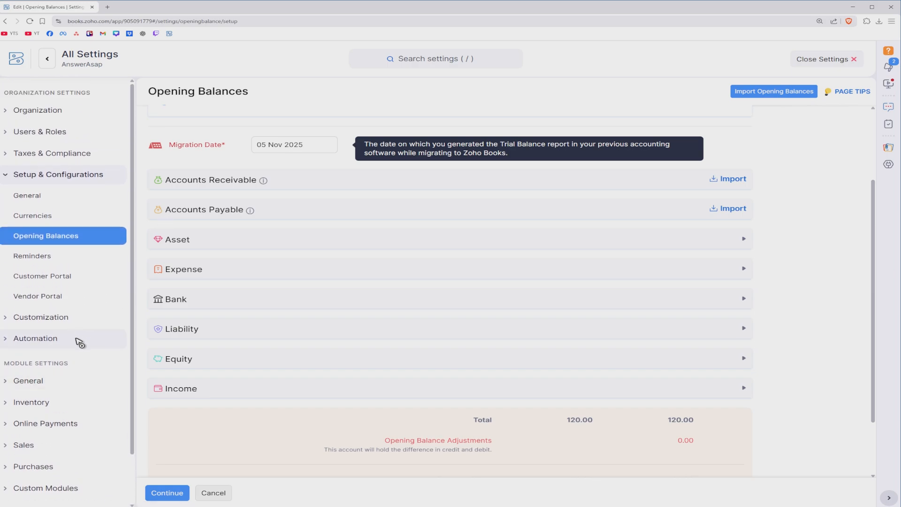
scroll(469, 298, "down", 2)
scroll(516, 262, "up", 3)
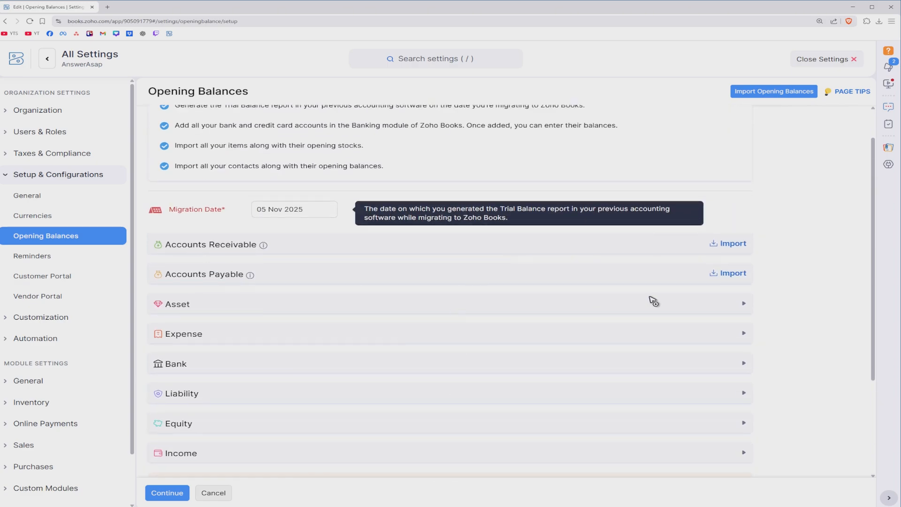
left_click(731, 244)
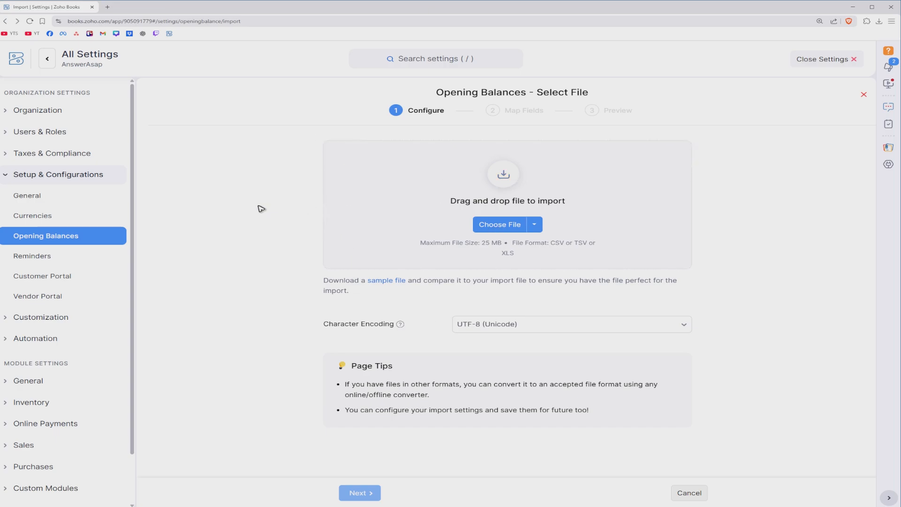
Return to the opening balances summary and check the debit and credit totals at its end.
left_click(53, 240)
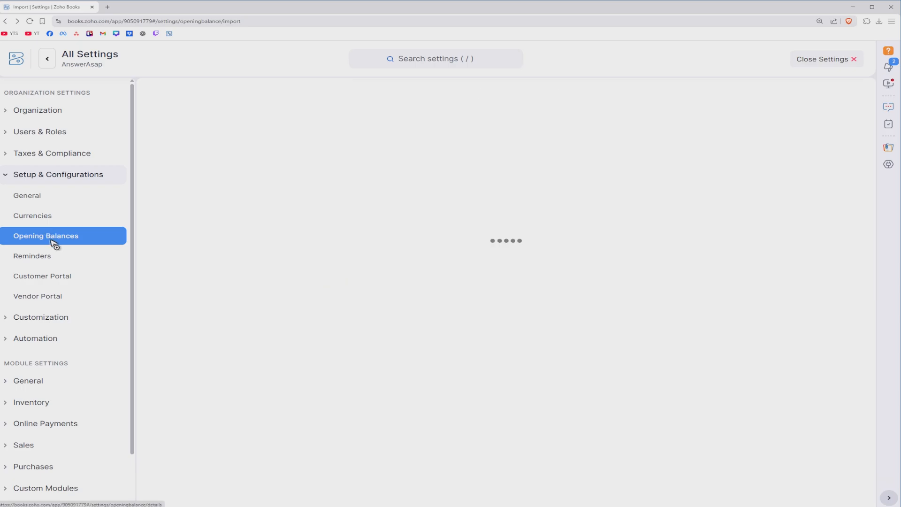
scroll(639, 314, "down", 7)
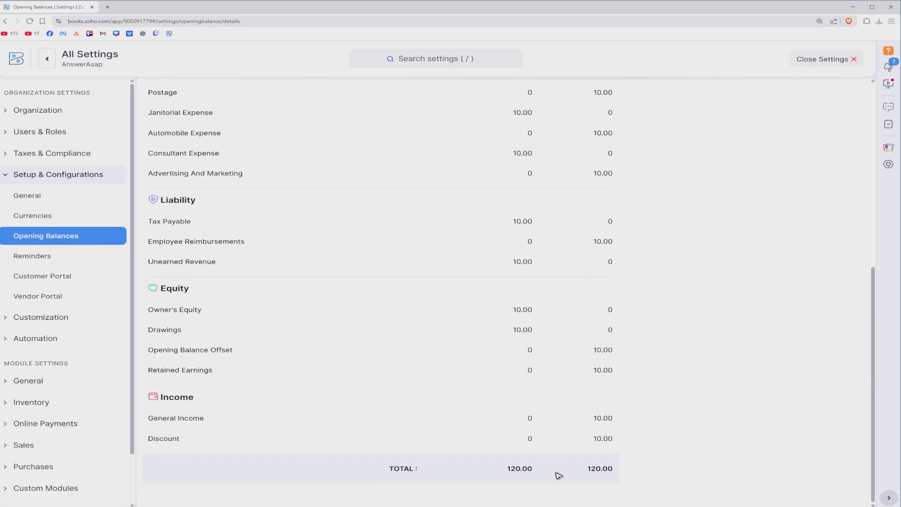
left_click_drag(500, 471, 667, 495)
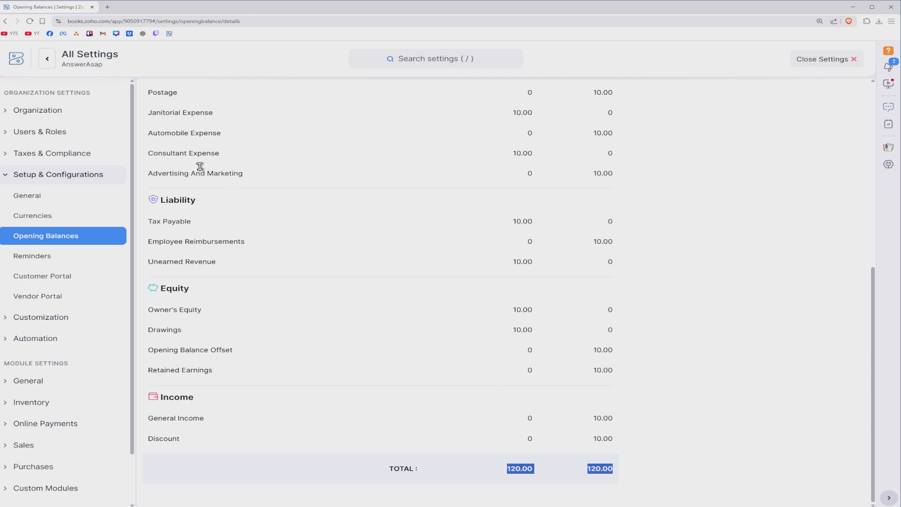
Leave the settings, open the chart of accounts and view its sort, import and export options.
left_click(50, 59)
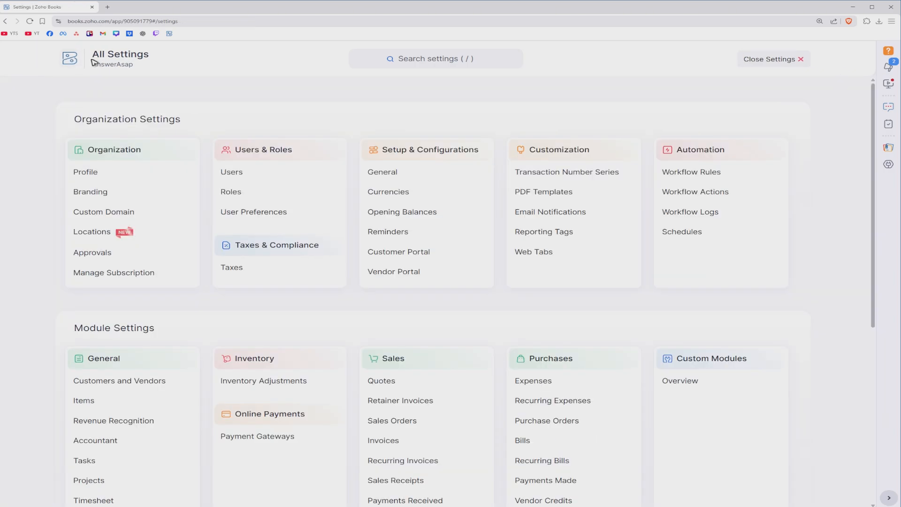
left_click(772, 61)
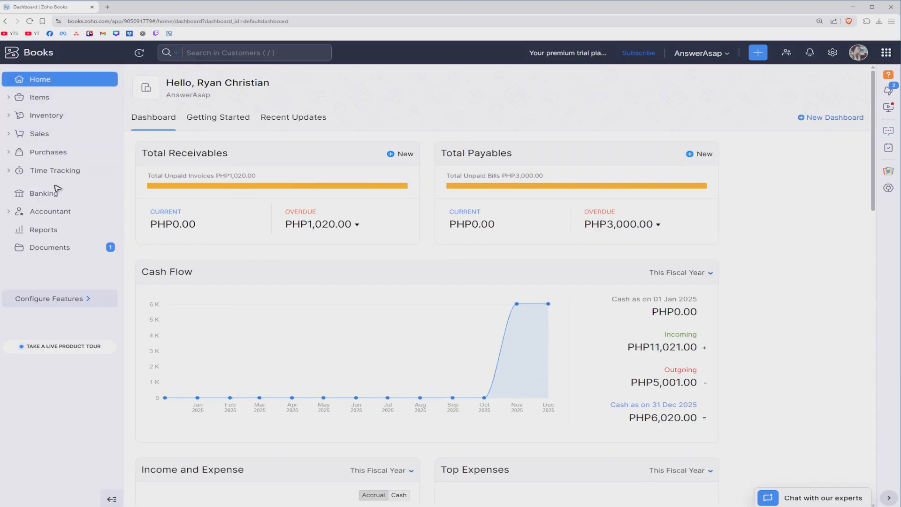
left_click(60, 211)
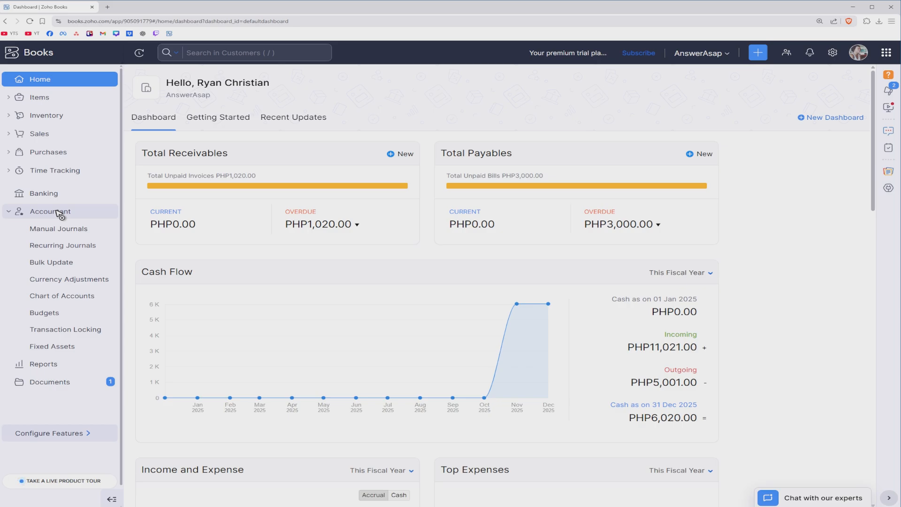
left_click(67, 296)
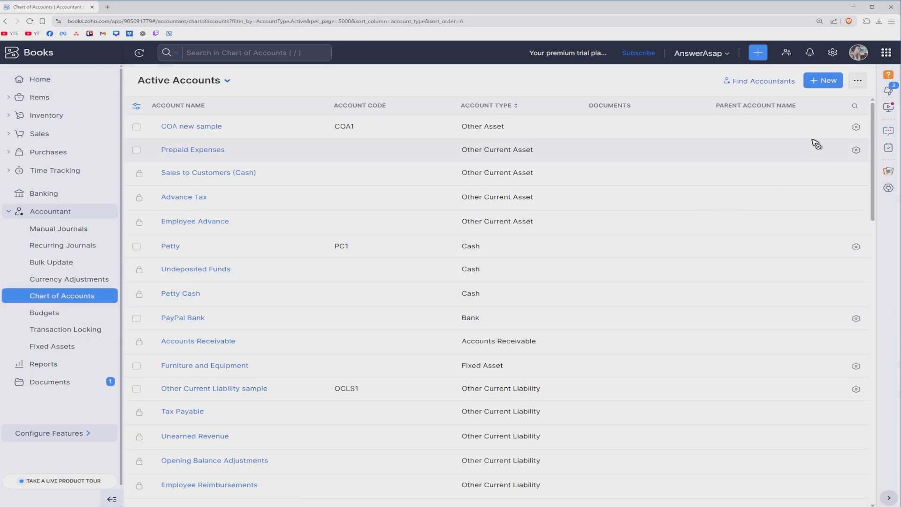
left_click(860, 82)
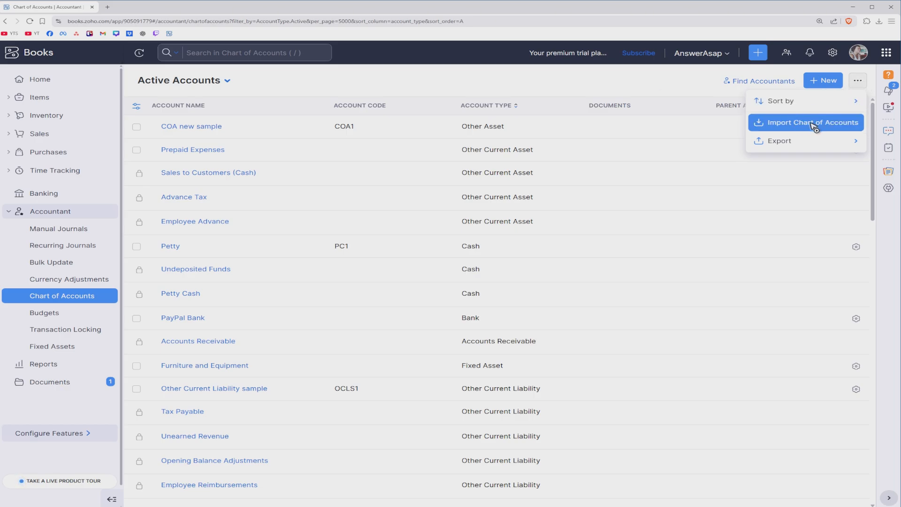
left_click(620, 89)
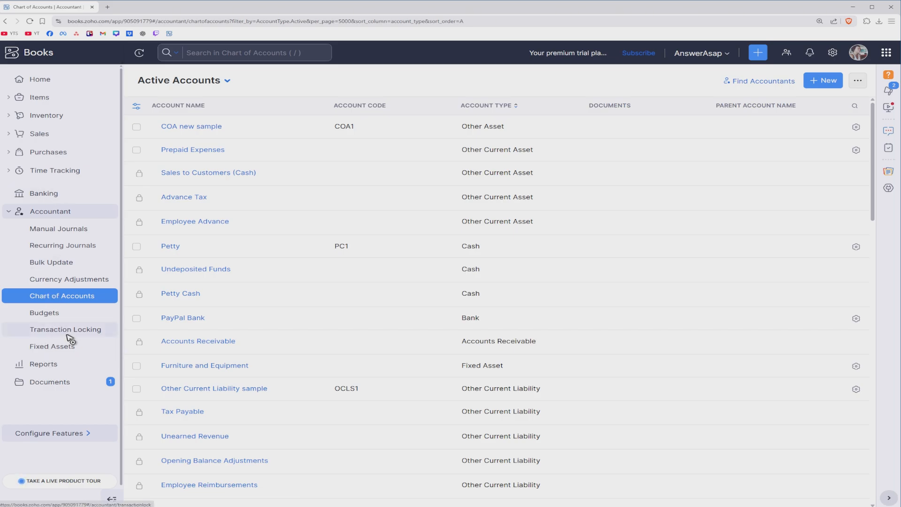
Look through the active accounts in the chart of accounts, from the asset accounts to the equity and income accounts.
scroll(256, 309, "down", 5)
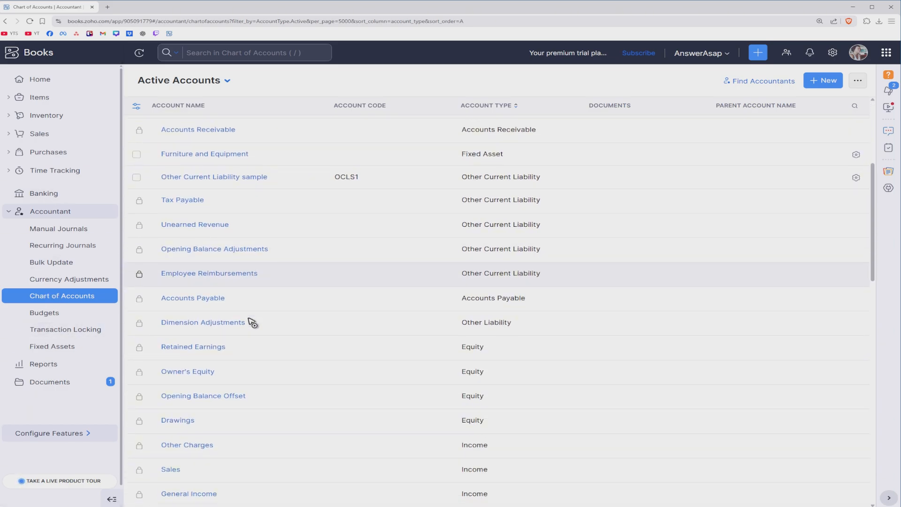
scroll(252, 323, "down", 3)
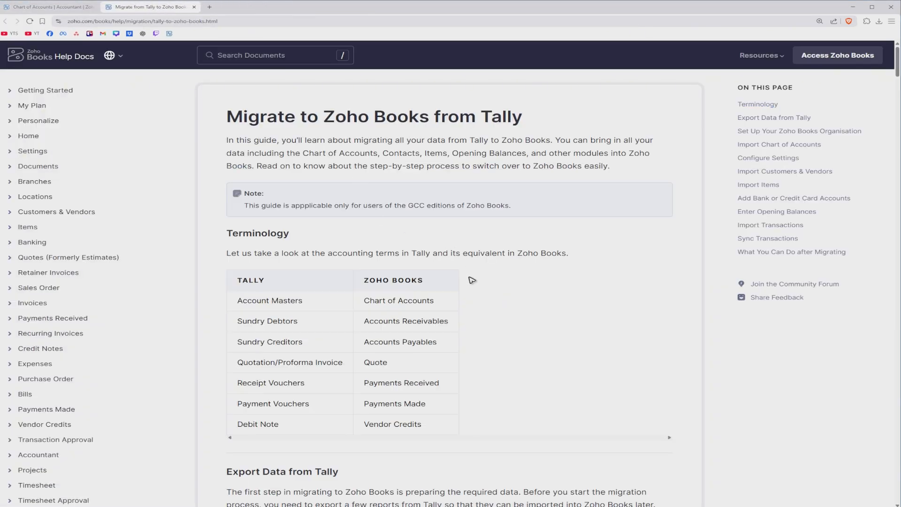
Compare the Tally and Zoho Books terms in the help guide on migrating from Tally, and look through the rest of the guide.
scroll(472, 280, "down", 3)
left_click_drag(279, 213, 219, 209)
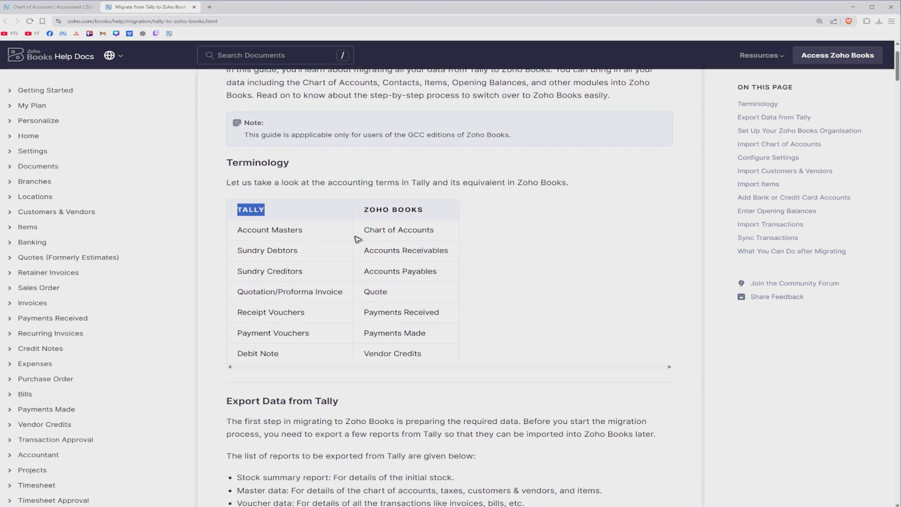
left_click_drag(329, 211, 472, 231)
left_click(500, 239)
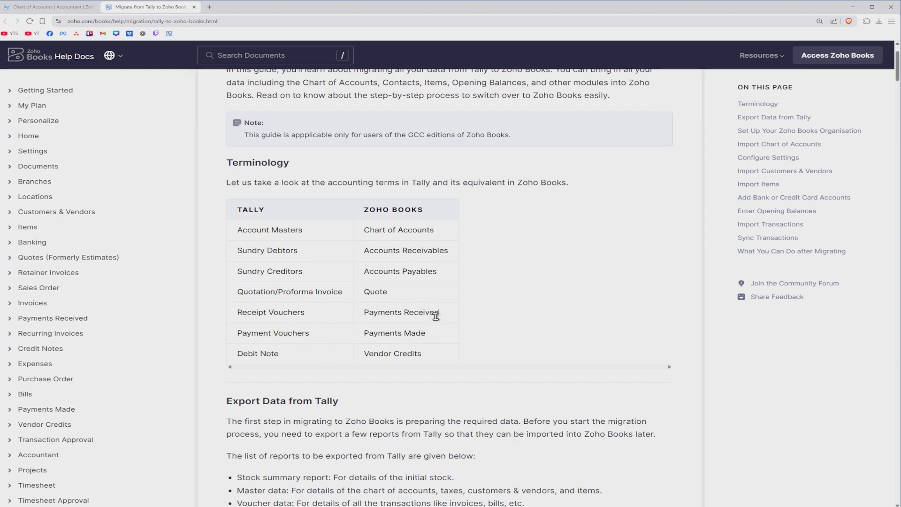
scroll(435, 316, "down", 10)
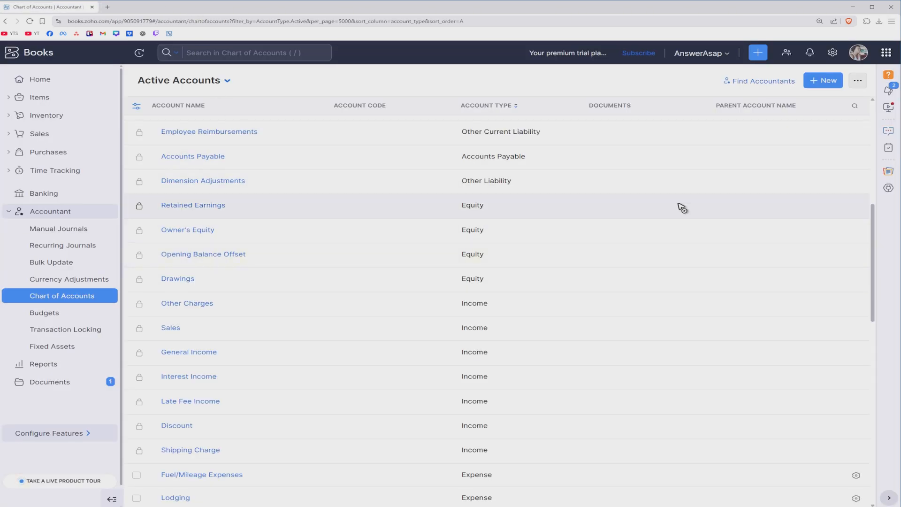
Open the General preferences under Setup & Configurations and review the modules that can be enabled, such as Quotes and Sales Orders.
left_click(832, 54)
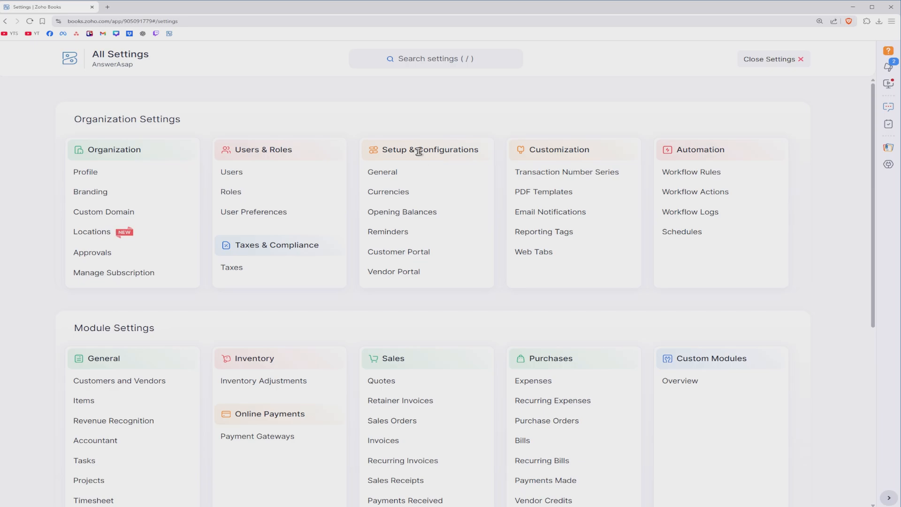
left_click(389, 173)
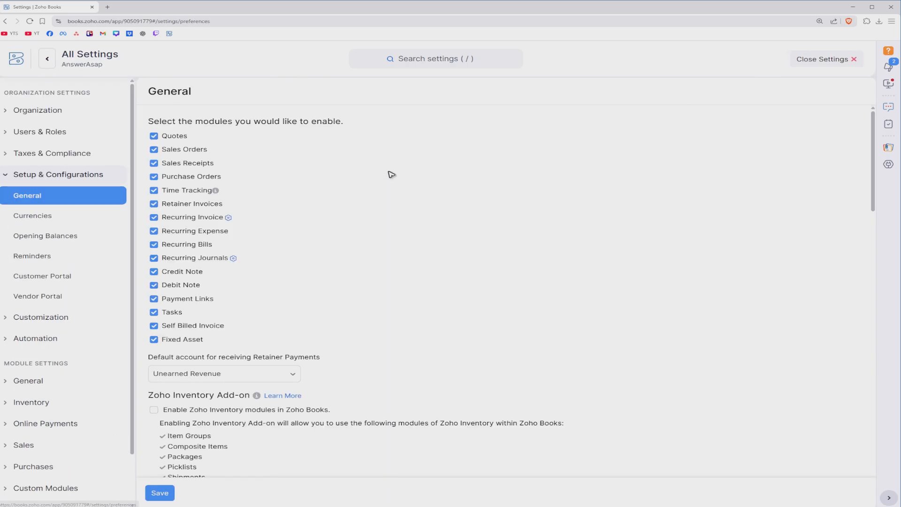
left_click(154, 136)
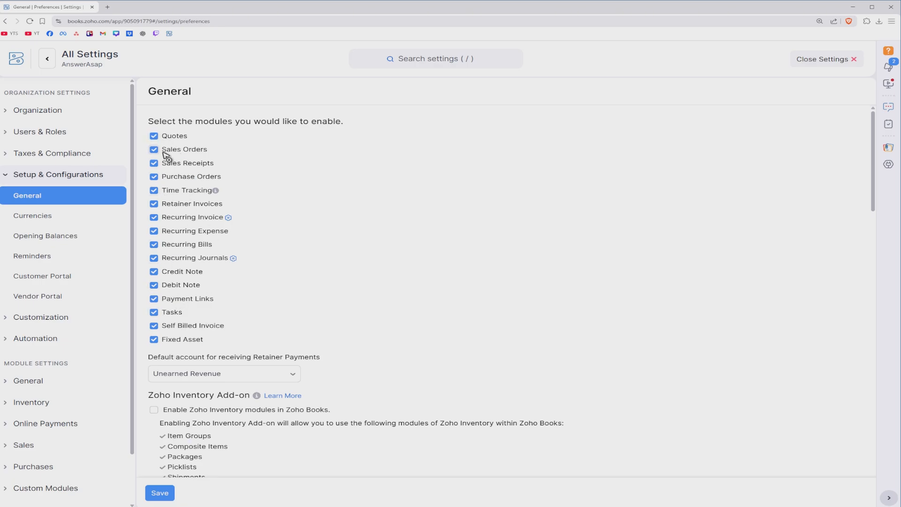
Close the settings and expand the Sales module to view its sections.
left_click(840, 60)
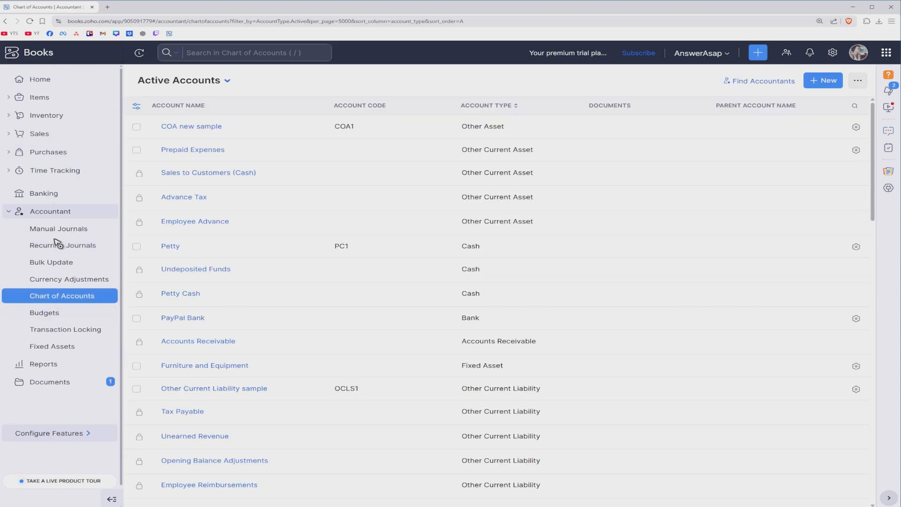
left_click(7, 136)
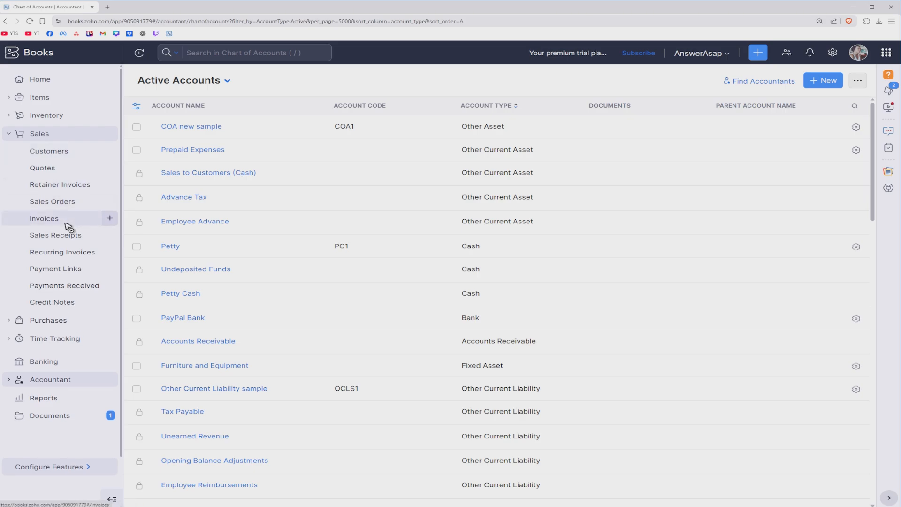